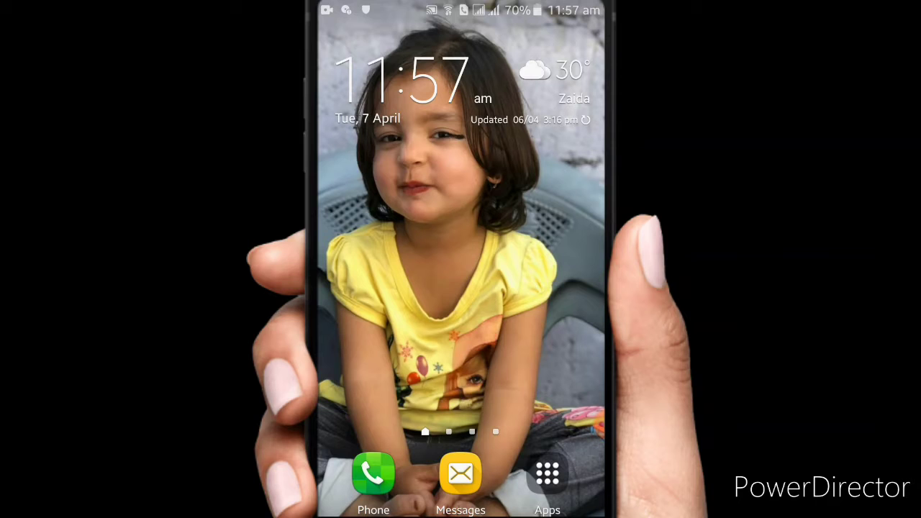
- Pull the notification shade down over the home screen and close it again
left_click_drag(460, 7, 460, 360)
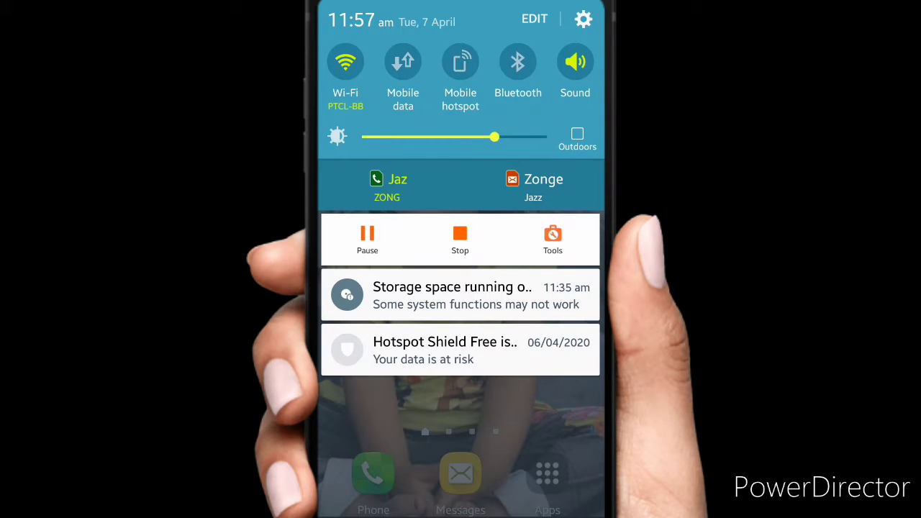
left_click_drag(461, 403, 460, 72)
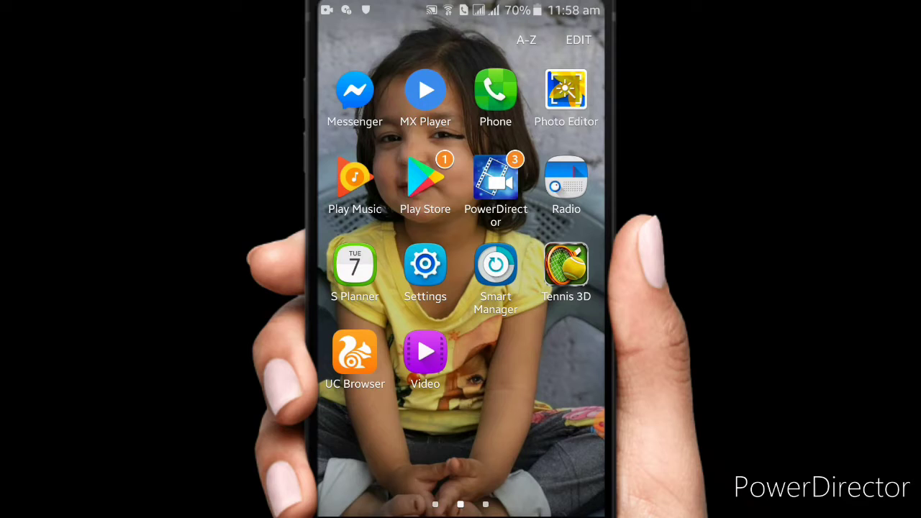
- Go to Settings > Storage, showing 316MB available of 8GB
left_click(425, 265)
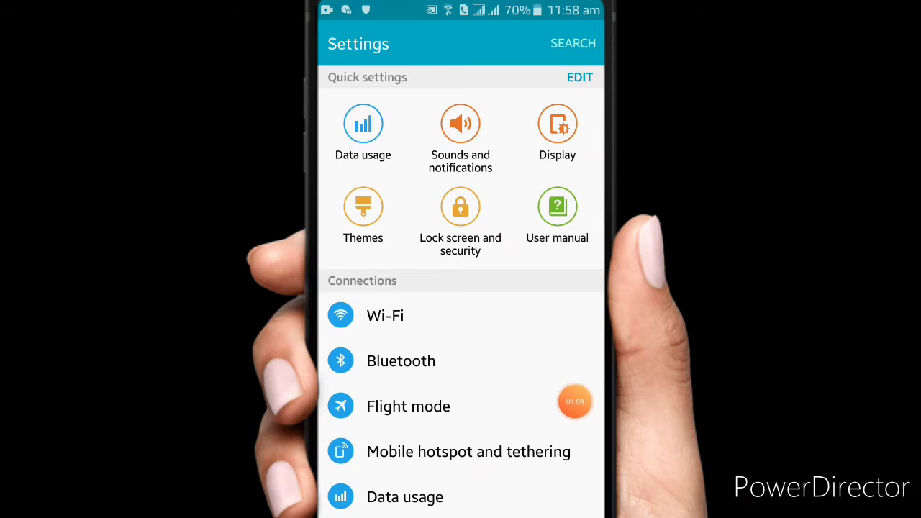
scroll(461, 287, "down", 5)
scroll(460, 288, "down", 3)
scroll(460, 288, "down", 3)
scroll(460, 288, "down", 3)
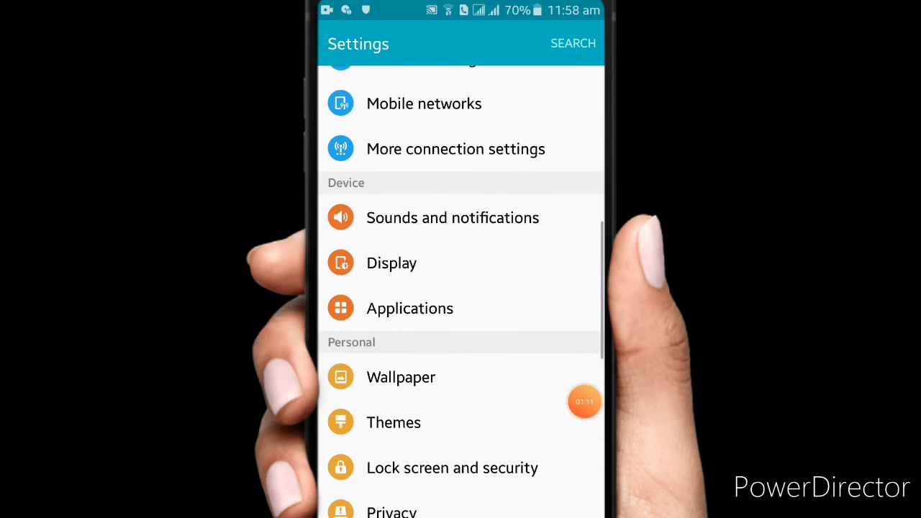
scroll(461, 287, "down", 1)
scroll(461, 288, "down", 5)
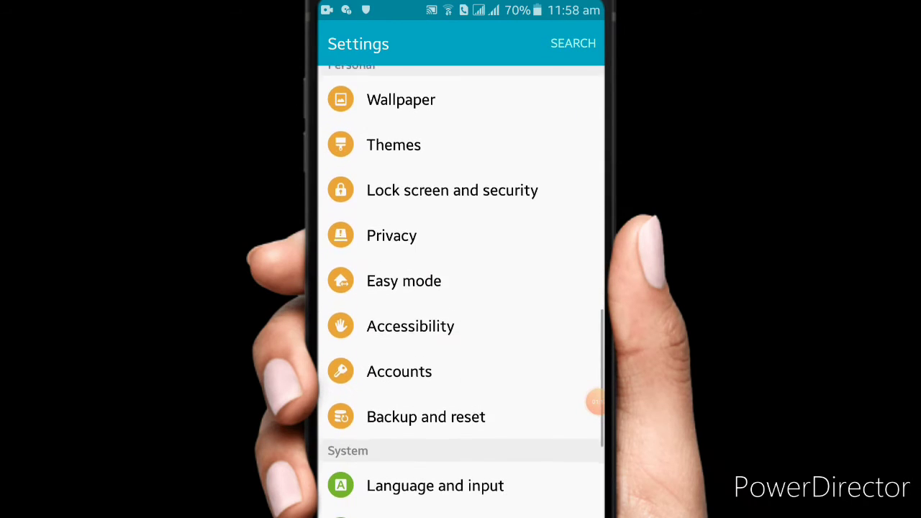
scroll(461, 288, "down", 4)
scroll(460, 288, "down", 1)
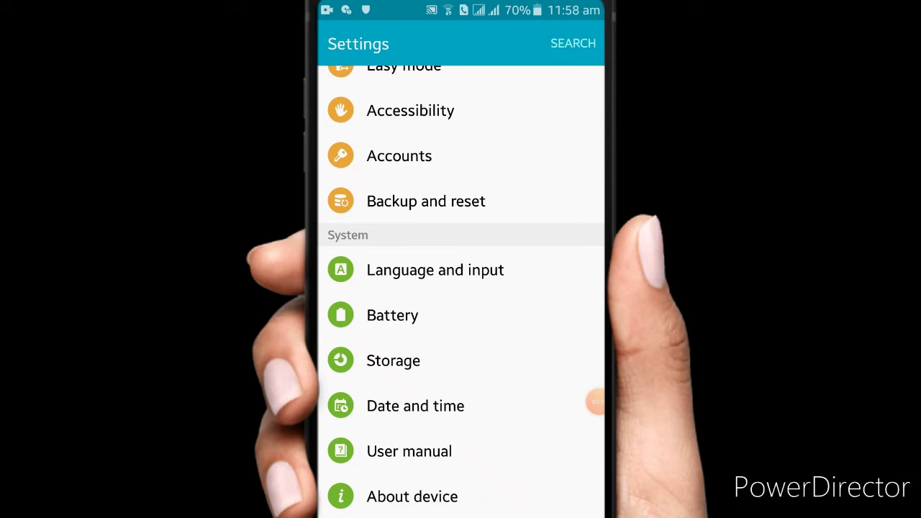
left_click(466, 360)
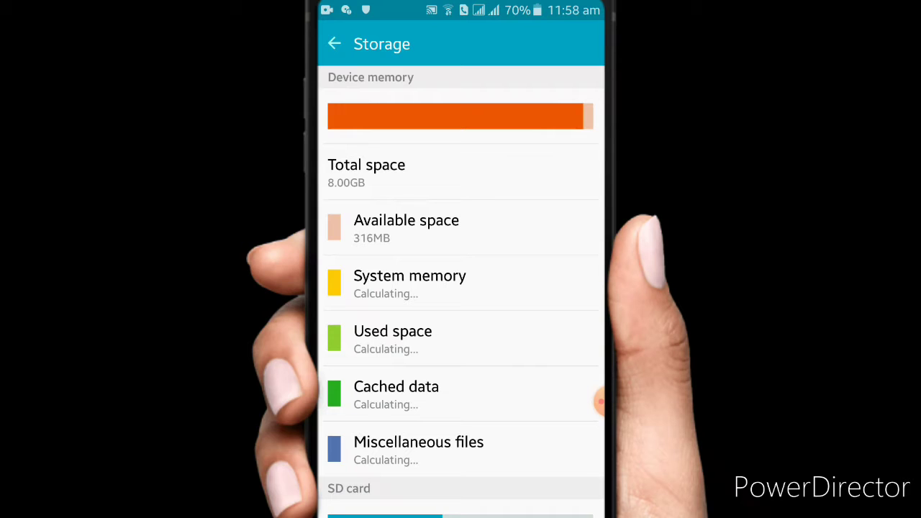
mouse_move(601, 402)
left_mouse_down()
mouse_move(405, 391)
mouse_move(415, 267)
mouse_move(363, 264)
mouse_move(391, 254)
mouse_move(374, 254)
mouse_move(478, 316)
mouse_move(539, 386)
mouse_move(584, 360)
left_mouse_up()
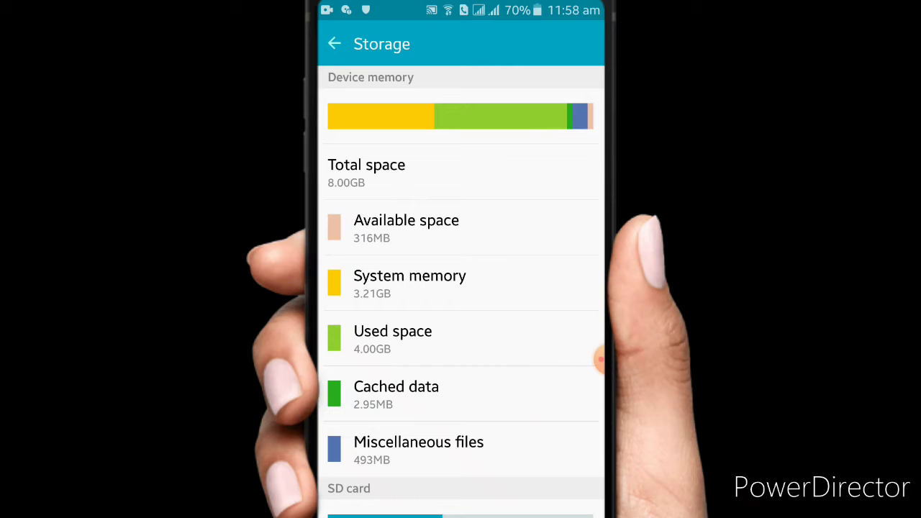
- Go to Applications > Application manager, listing app sizes like Facebook 232MB and Chrome 96.68MB
key("Escape")
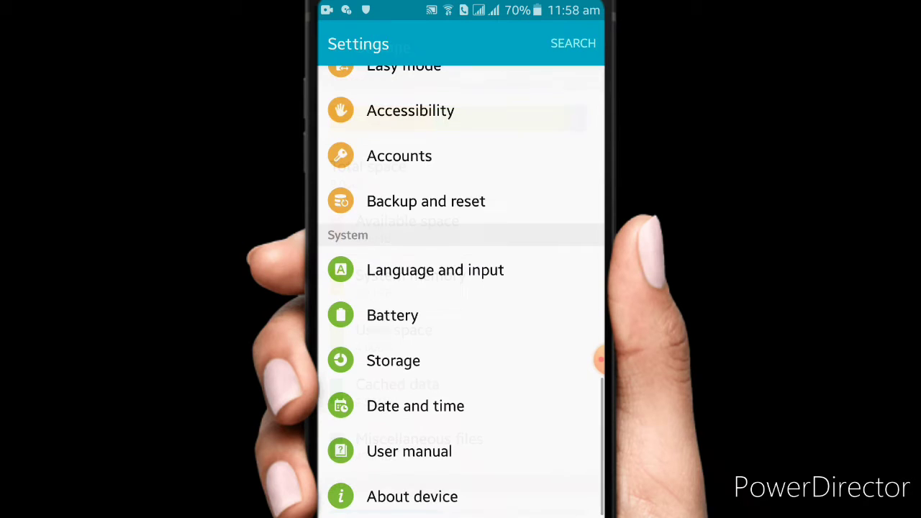
scroll(460, 288, "up", 3)
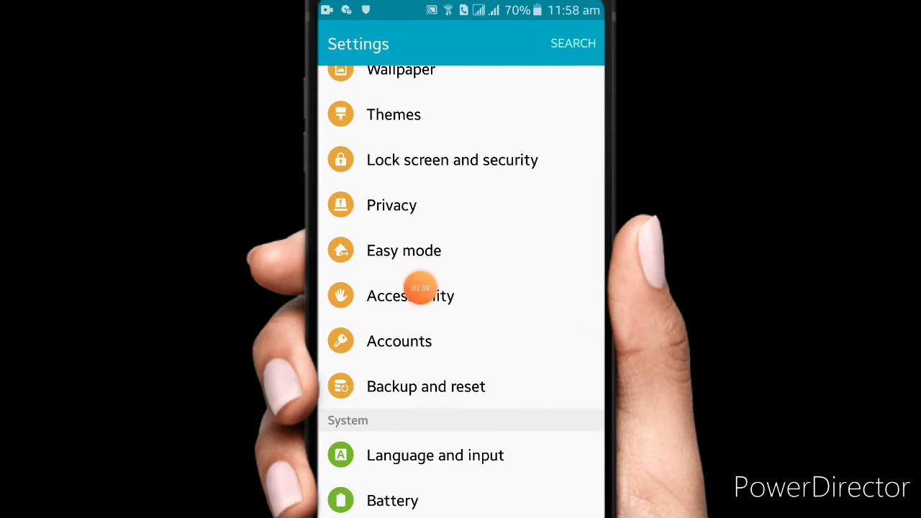
scroll(460, 288, "up", 3)
mouse_move(337, 341)
left_mouse_down()
mouse_move(407, 278)
mouse_move(505, 251)
mouse_move(376, 248)
mouse_move(507, 246)
mouse_move(523, 333)
mouse_move(555, 366)
mouse_move(584, 366)
left_mouse_up()
left_click(497, 231)
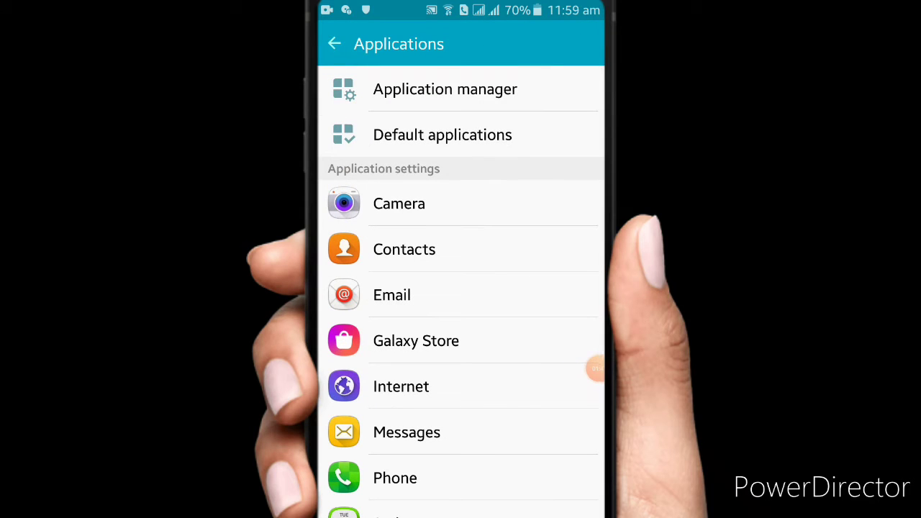
mouse_move(594, 369)
left_mouse_down()
mouse_move(516, 130)
mouse_move(402, 87)
mouse_move(526, 86)
mouse_move(381, 92)
mouse_move(585, 221)
left_mouse_up()
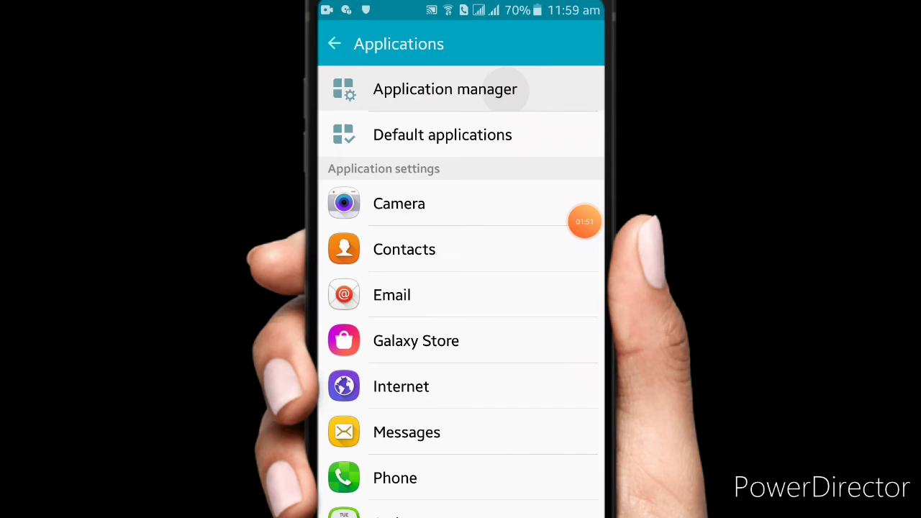
left_click(445, 89)
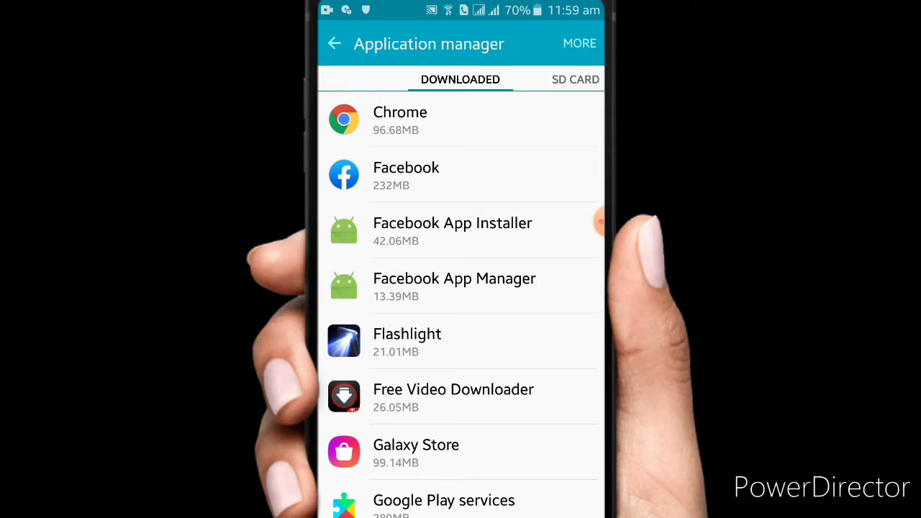
- Clear Facebook's data, shrinking it from 233MB to 44.30MB
left_click_drag(601, 221, 486, 181)
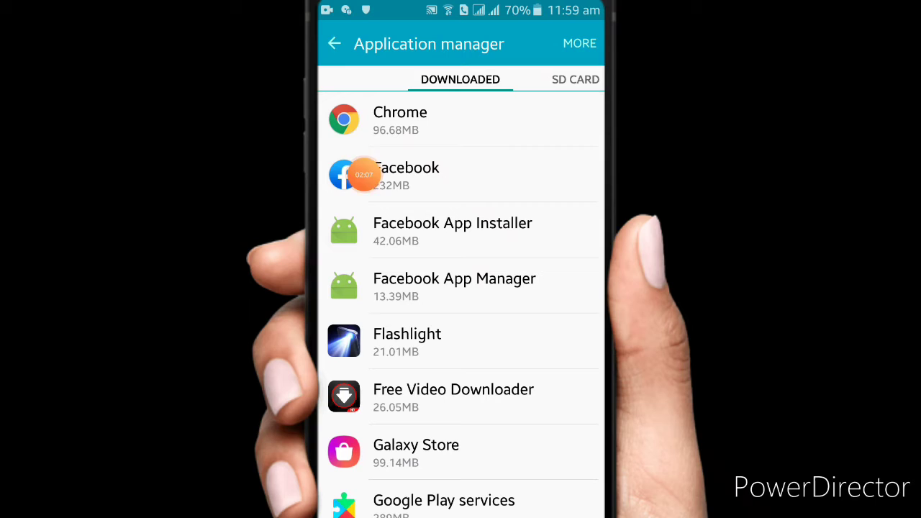
left_click(456, 170)
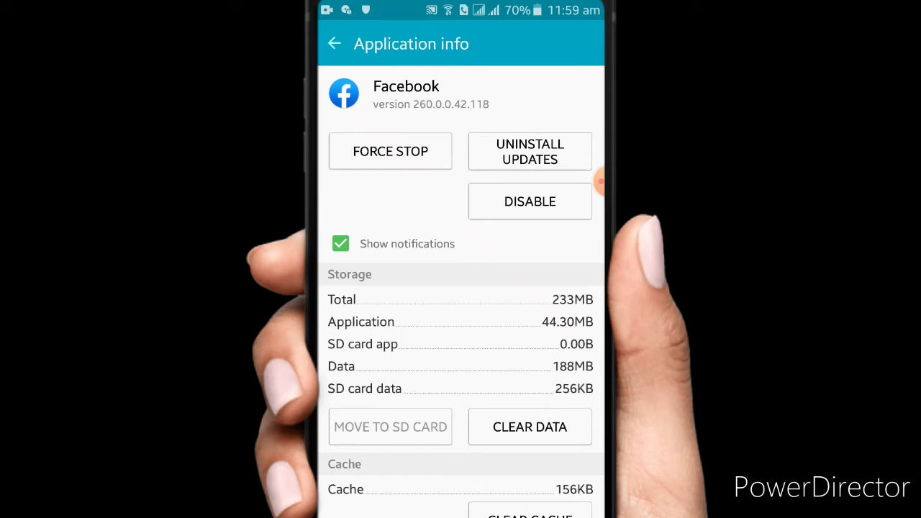
mouse_move(601, 182)
left_mouse_down()
mouse_move(552, 199)
mouse_move(524, 345)
mouse_move(563, 324)
mouse_move(333, 329)
mouse_move(426, 332)
mouse_move(569, 317)
mouse_move(502, 317)
mouse_move(583, 340)
left_mouse_up()
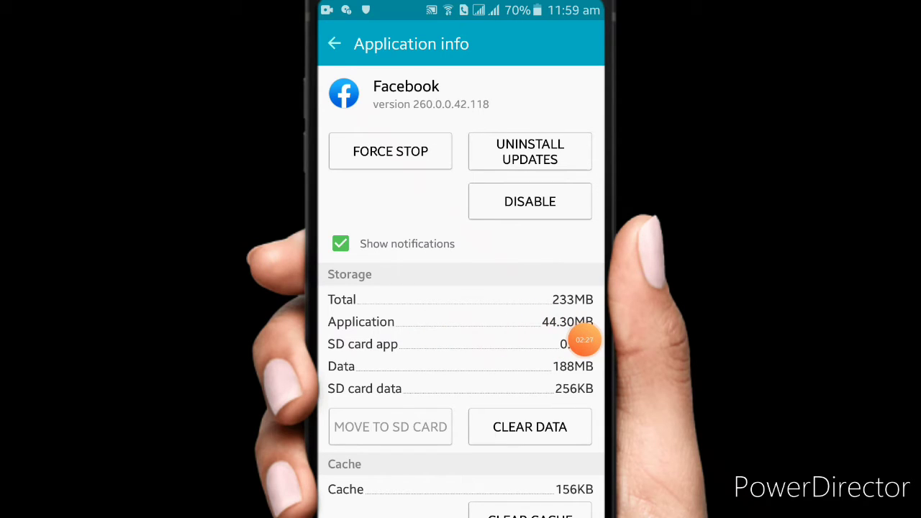
scroll(460, 324, "down", 3)
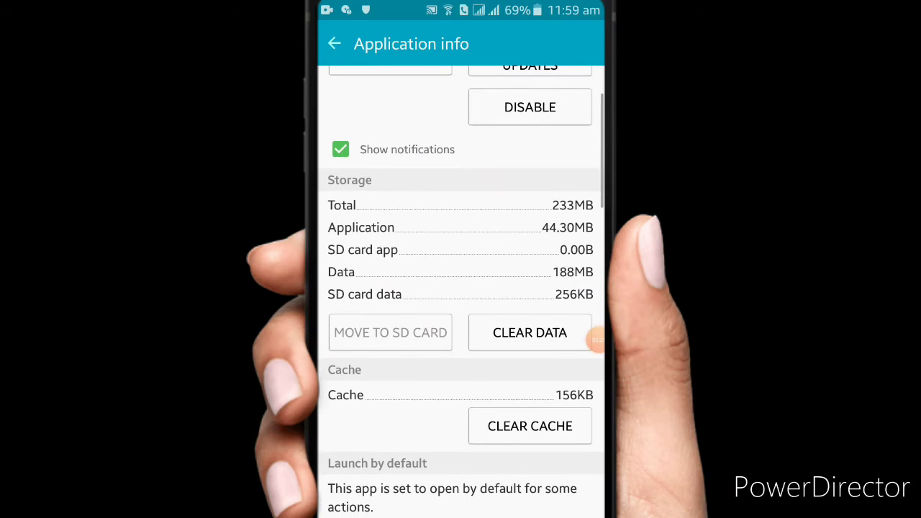
mouse_move(595, 340)
left_mouse_down()
mouse_move(581, 339)
mouse_move(493, 395)
mouse_move(569, 339)
mouse_move(489, 337)
mouse_move(557, 331)
mouse_move(491, 343)
mouse_move(584, 377)
mouse_move(452, 323)
mouse_move(562, 303)
mouse_move(569, 377)
mouse_move(585, 375)
left_mouse_up()
left_click(530, 333)
left_click(543, 320)
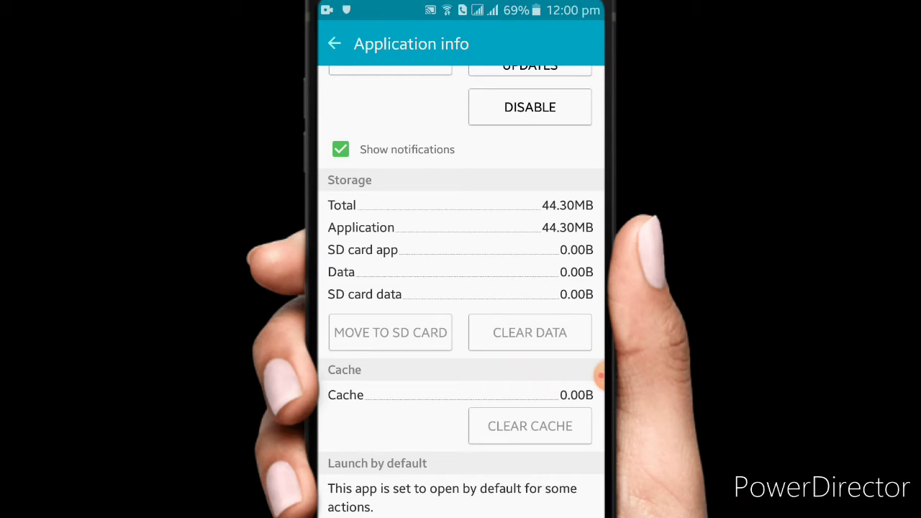
key("Escape")
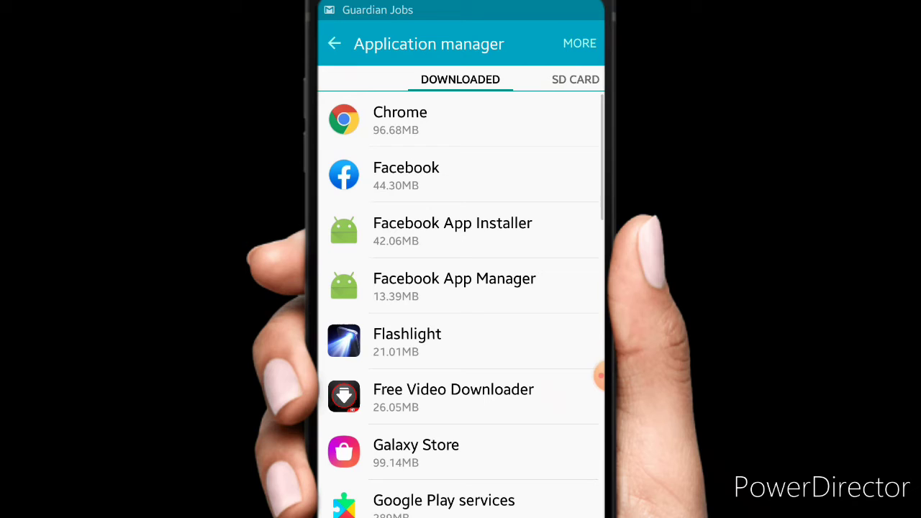
- Clear MX Player's data, dropping its total from 119MB to 111MB
scroll(460, 302, "down", 5)
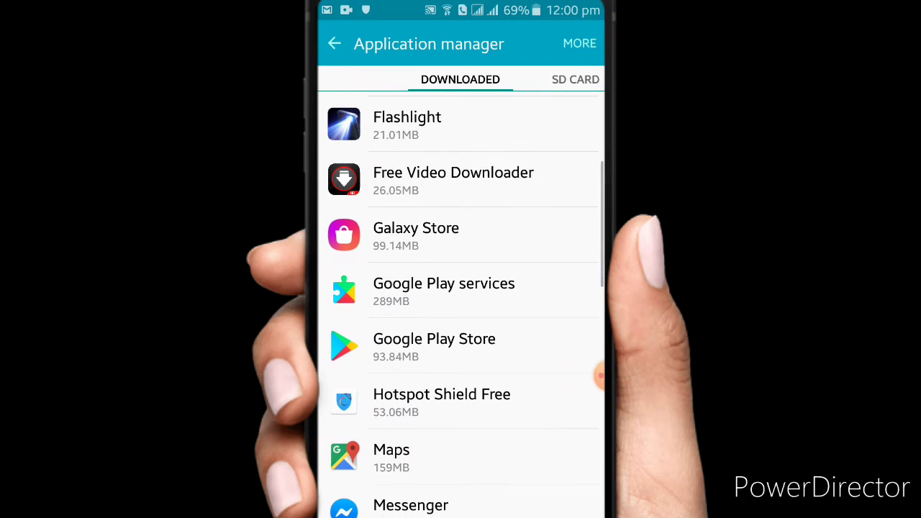
scroll(461, 302, "down", 5)
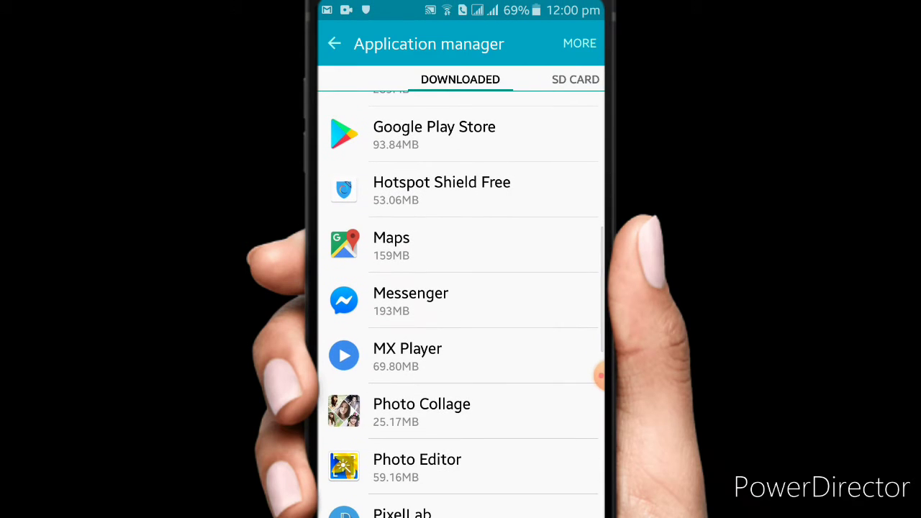
left_click(461, 355)
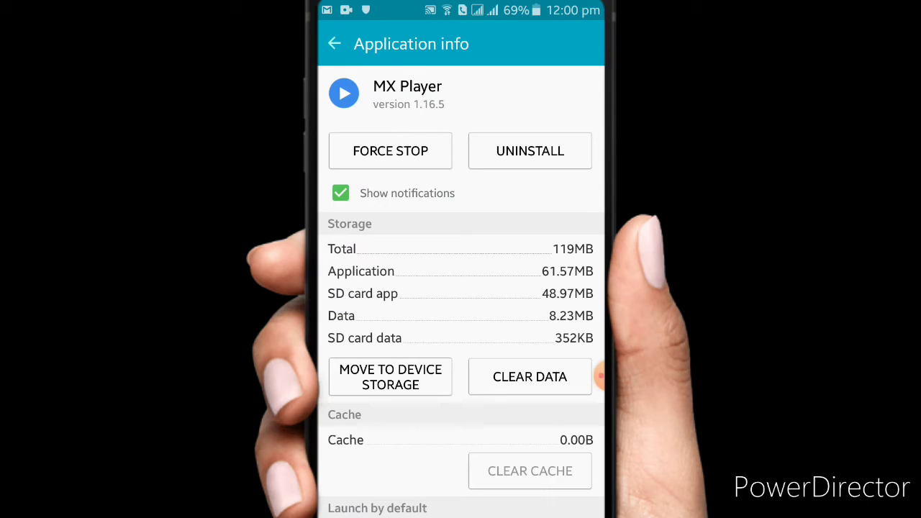
mouse_move(601, 376)
left_mouse_down()
mouse_move(555, 362)
mouse_move(578, 269)
mouse_move(442, 263)
mouse_move(581, 263)
mouse_move(545, 401)
mouse_move(584, 429)
left_mouse_up()
left_click(529, 376)
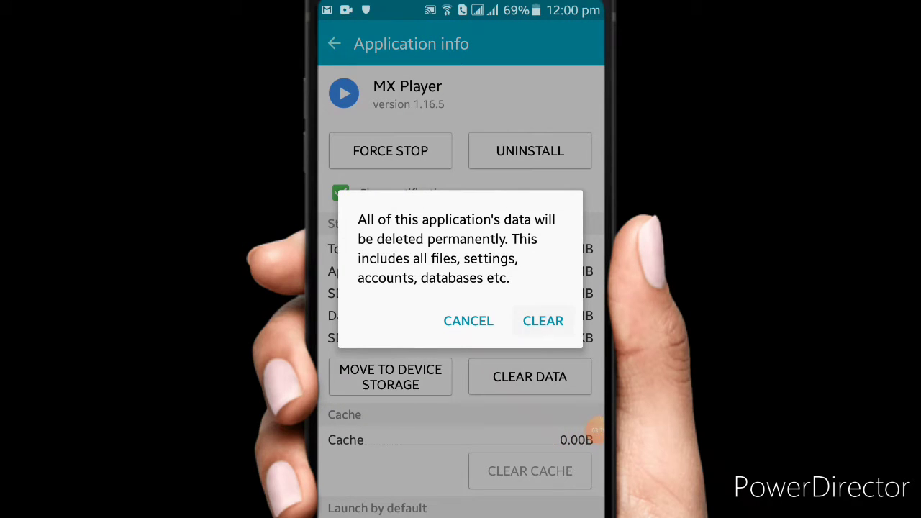
left_click(542, 320)
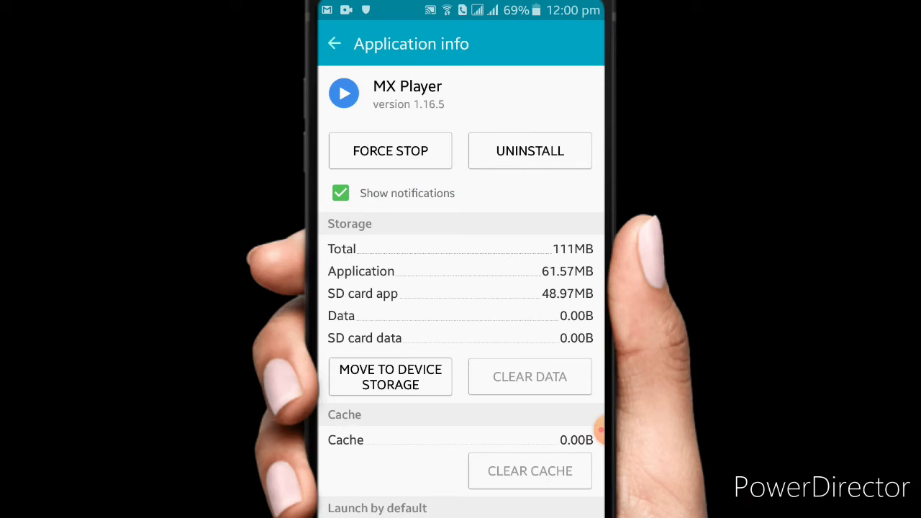
- Back out to the main Settings list, briefly pulling the notification shade down and up
key("Escape")
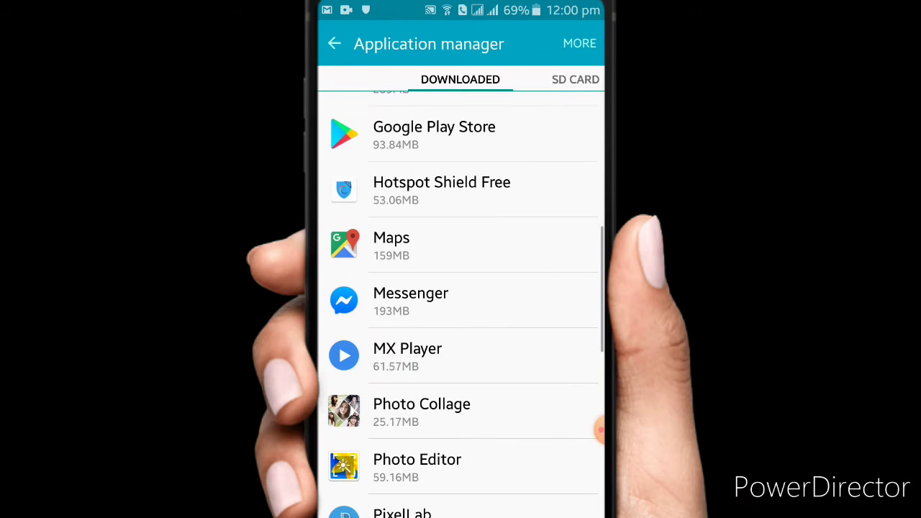
key("Escape")
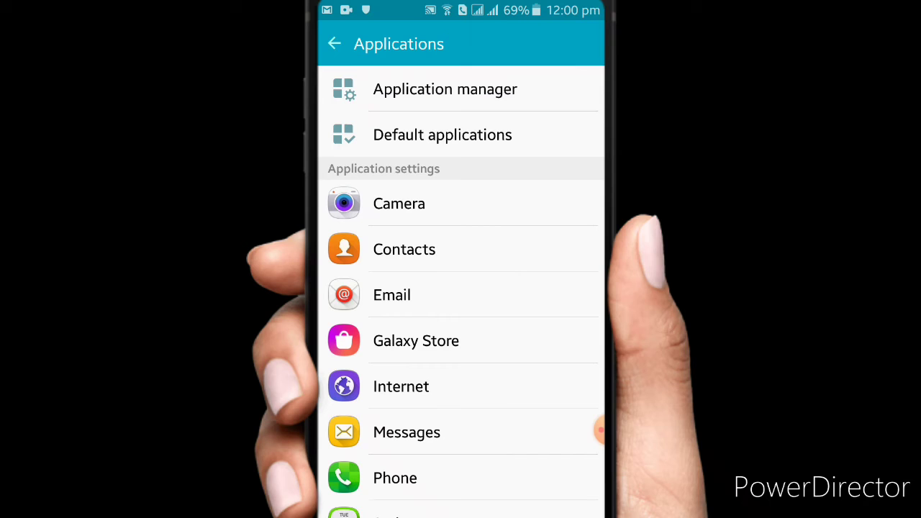
left_click_drag(460, 4, 460, 360)
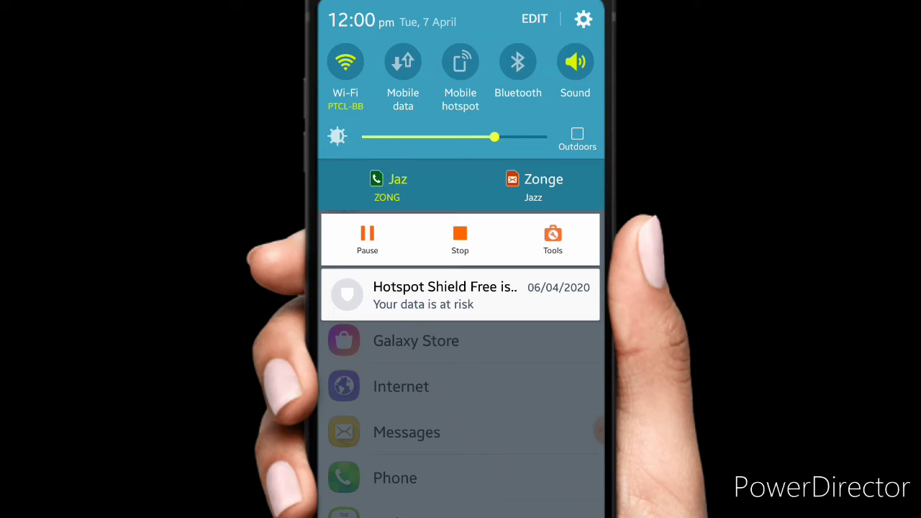
left_click_drag(461, 432, 461, 72)
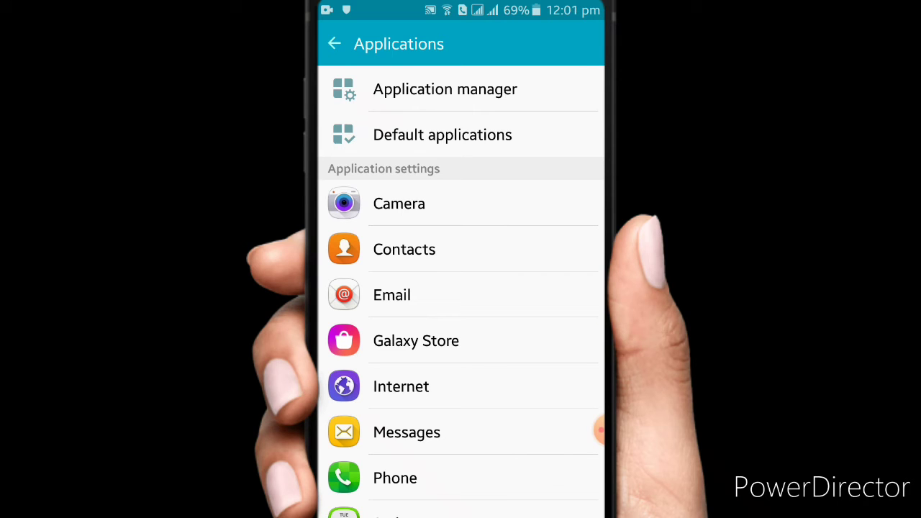
key("Escape")
- Reopen Storage, now showing 491MB available of 8GB
scroll(460, 288, "down", 10)
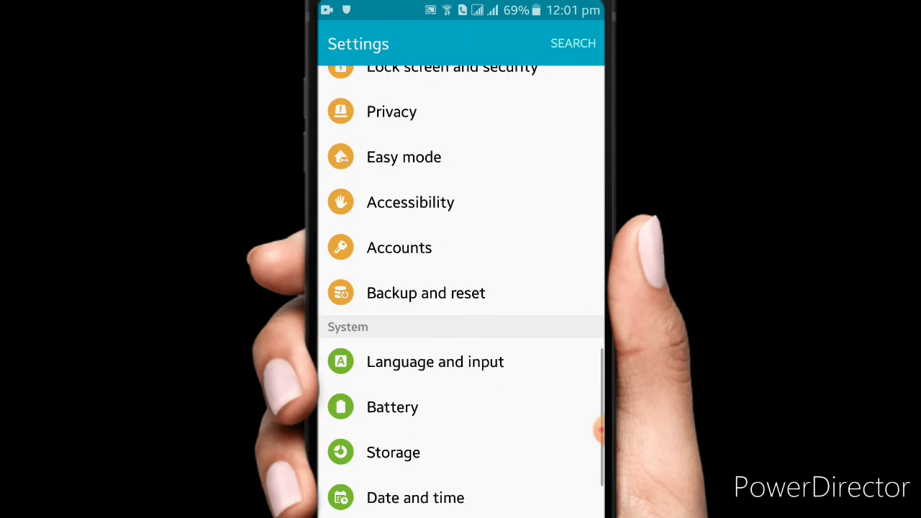
mouse_move(564, 382)
left_mouse_down()
mouse_move(401, 359)
mouse_move(539, 393)
mouse_move(584, 392)
left_mouse_up()
left_click(431, 359)
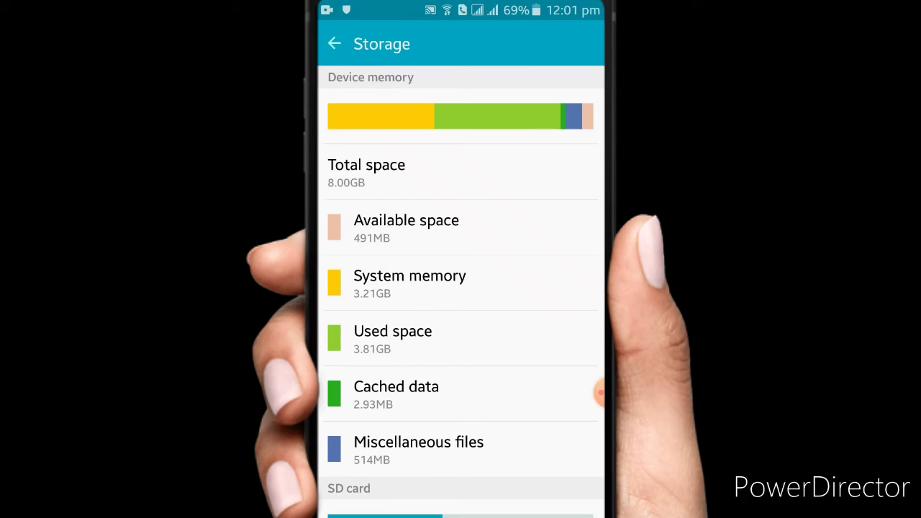
- Delete all cached data, cutting it from 2.93MB to 24KB, then return to Settings
mouse_move(601, 392)
left_mouse_down()
mouse_move(351, 228)
mouse_move(492, 222)
mouse_move(354, 237)
mouse_move(506, 264)
mouse_move(546, 373)
left_mouse_up()
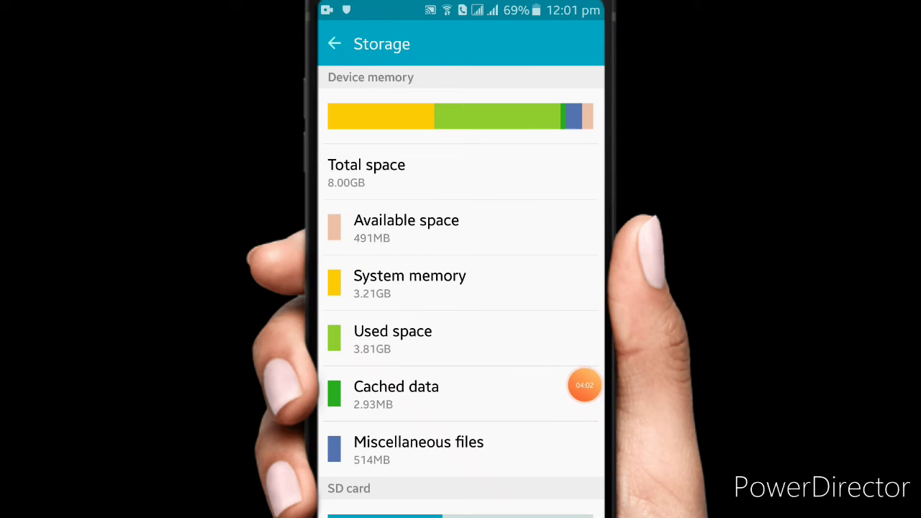
left_click(395, 393)
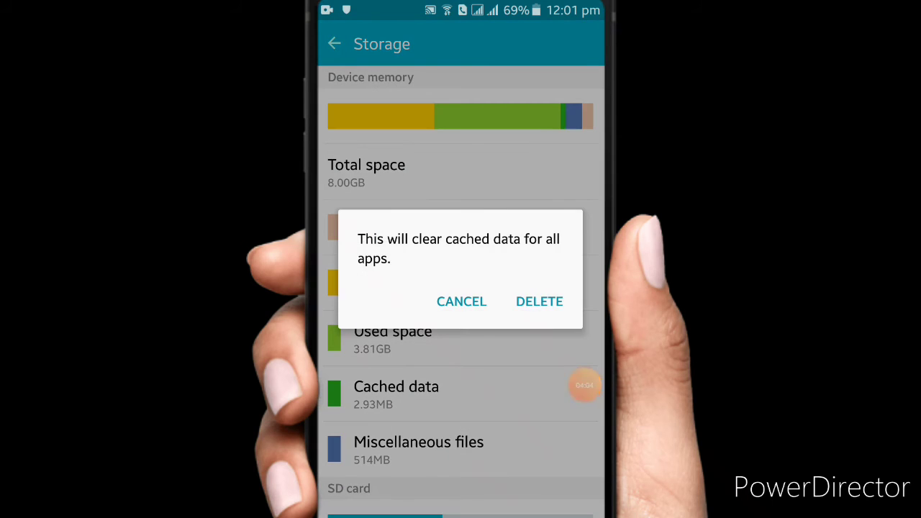
key("Escape")
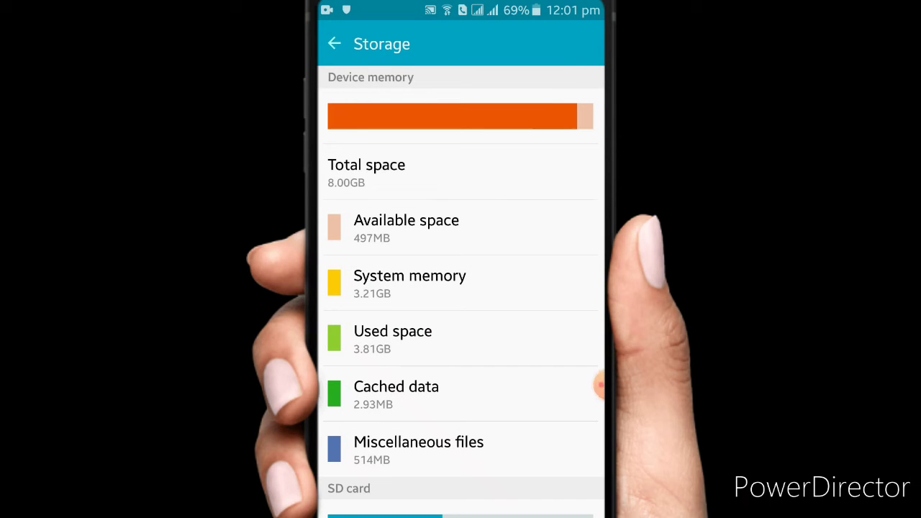
scroll(460, 287, "down", 5)
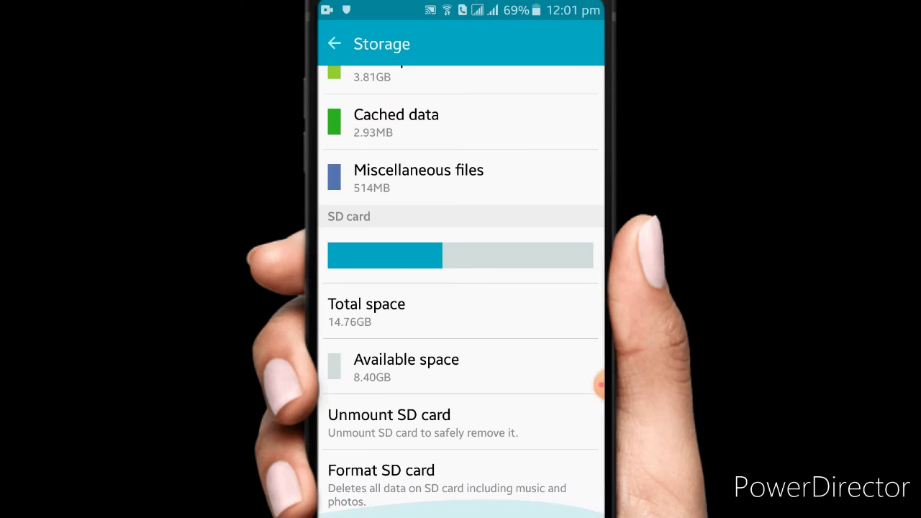
scroll(460, 287, "up", 5)
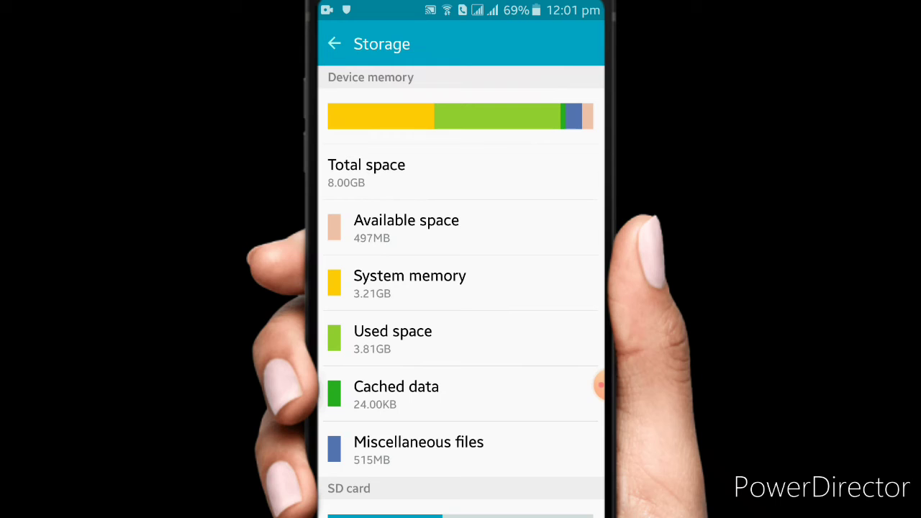
key("Escape")
- Go to Applications > Application manager for the downloaded apps list
scroll(461, 288, "up", 5)
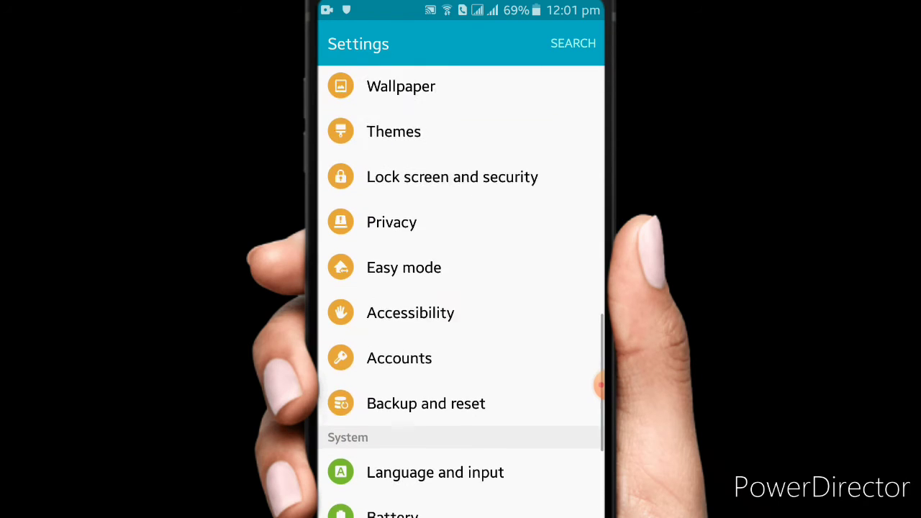
scroll(460, 287, "up", 2)
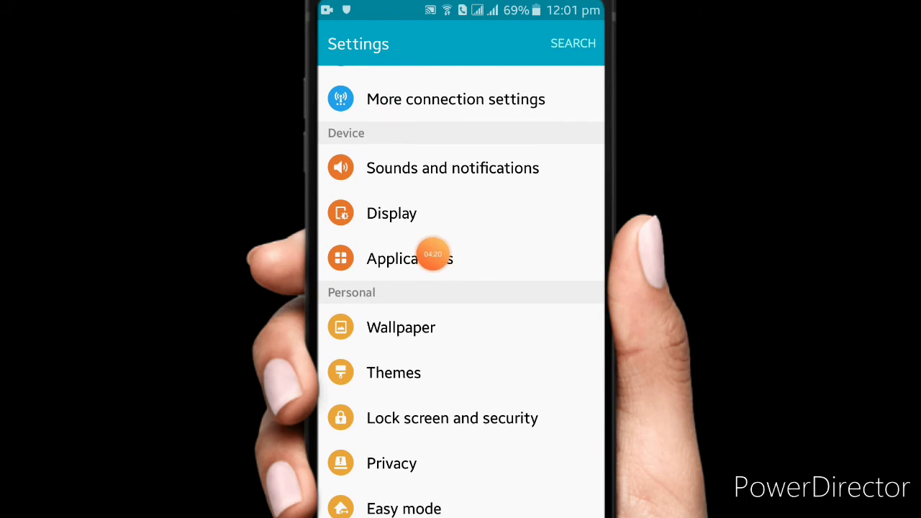
left_click_drag(599, 385, 510, 259)
left_click(410, 259)
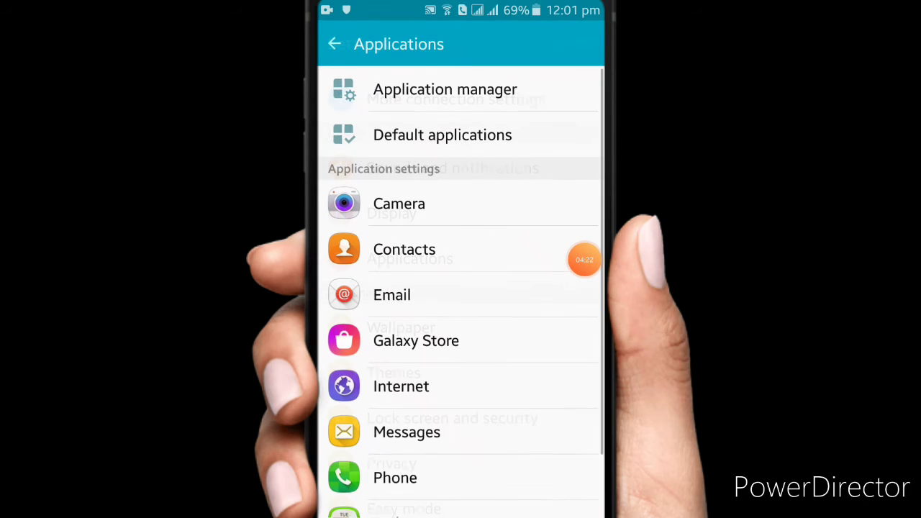
left_click_drag(584, 260, 554, 93)
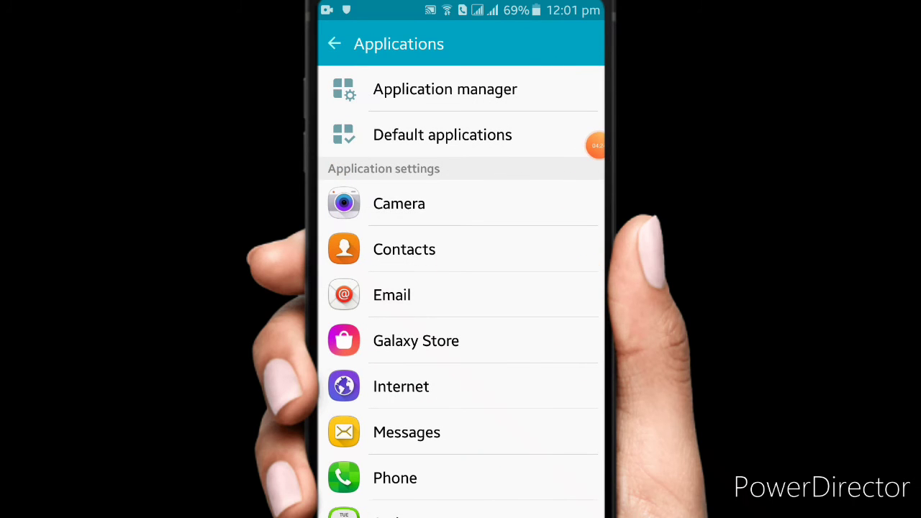
left_click(461, 89)
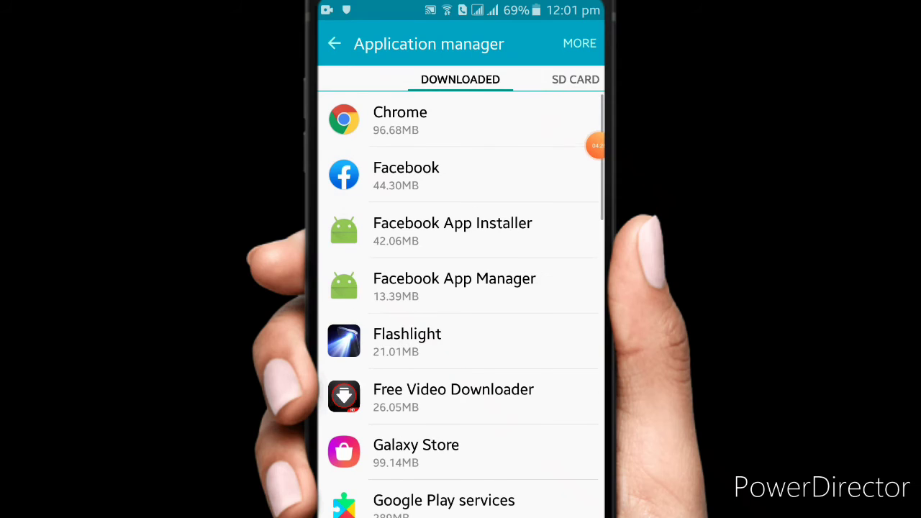
- Open Chrome's app info, showing 96.93MB total and 13.91MB data
scroll(460, 288, "down", 2)
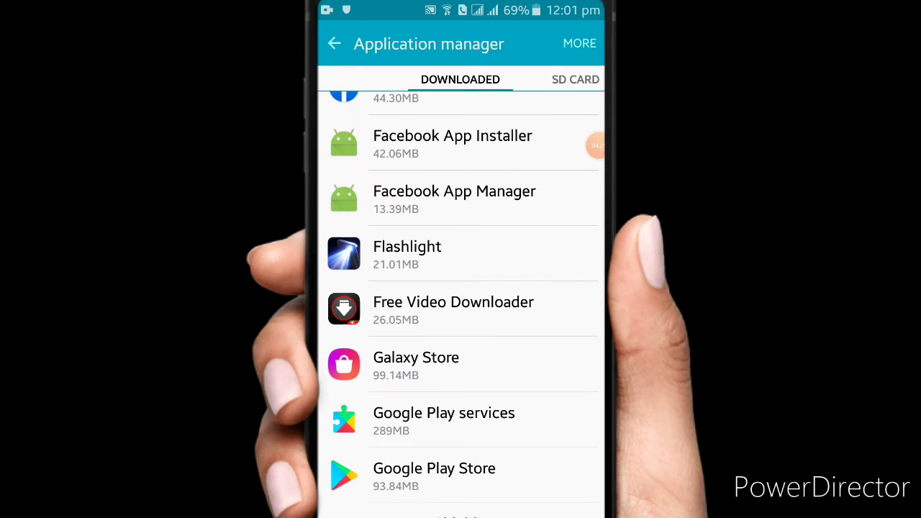
scroll(460, 302, "up", 2)
left_click(400, 120)
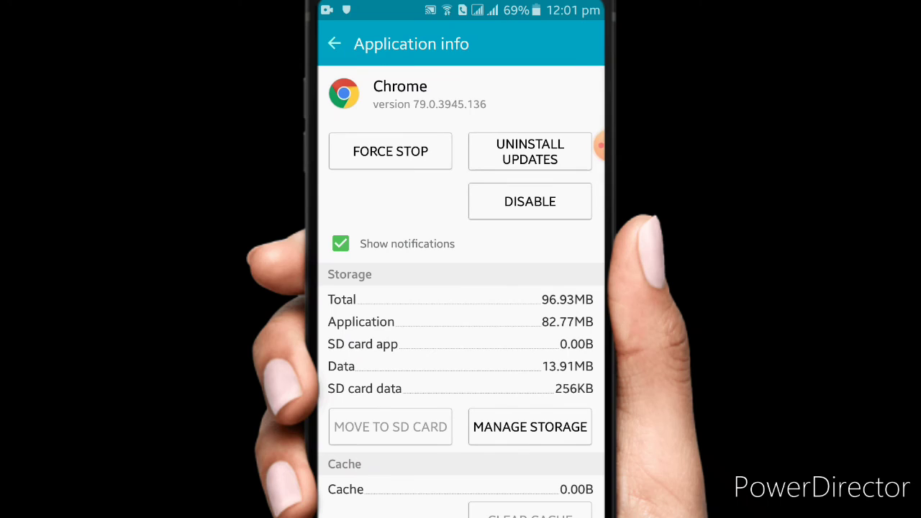
key("Escape")
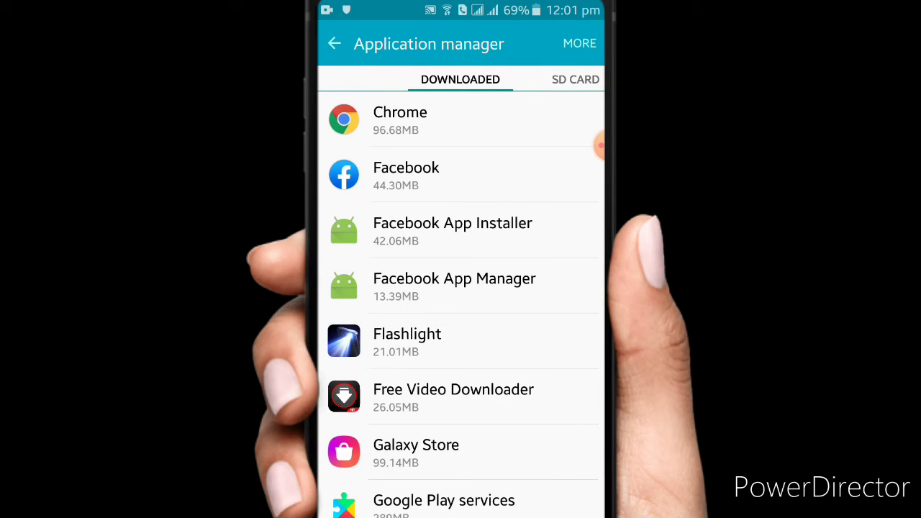
left_click(400, 120)
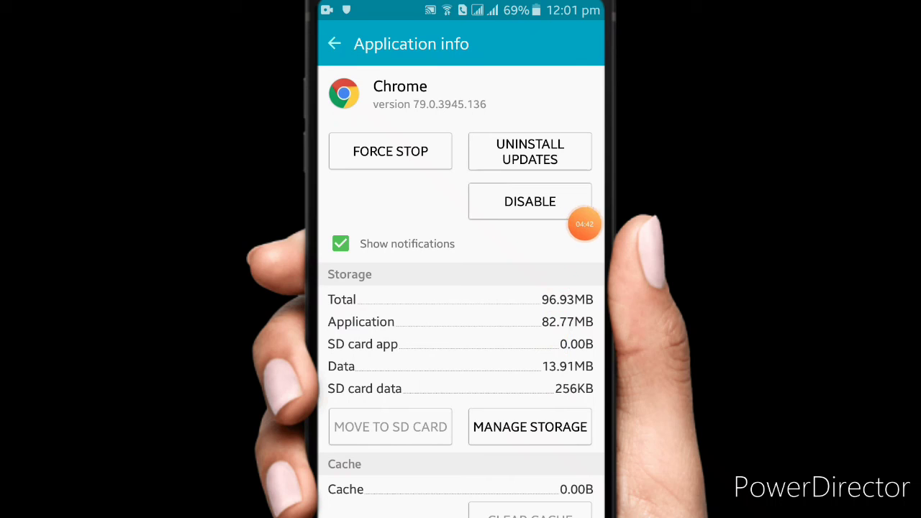
- Clear Photo Collage's data, reducing its size from 25.17MB to 24.87MB
key("Escape")
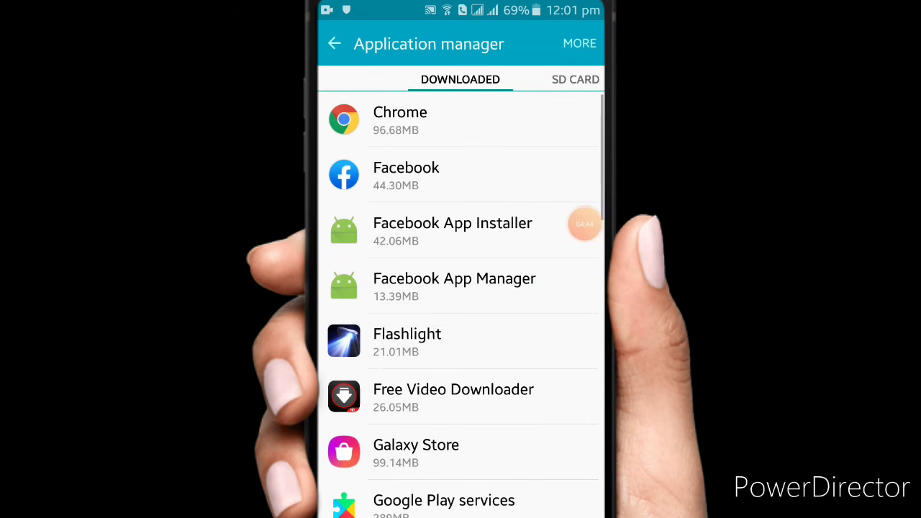
scroll(460, 288, "down", 5)
scroll(596, 225, "down", 5)
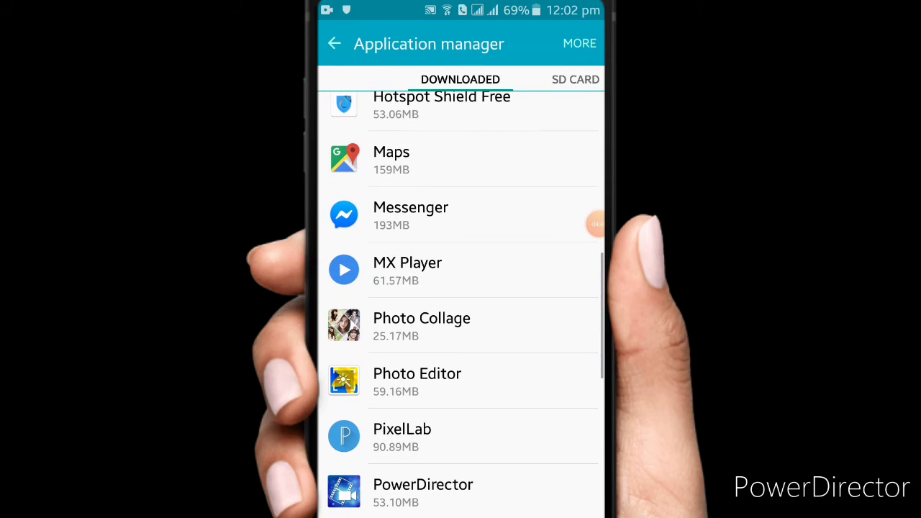
scroll(595, 225, "up", 1)
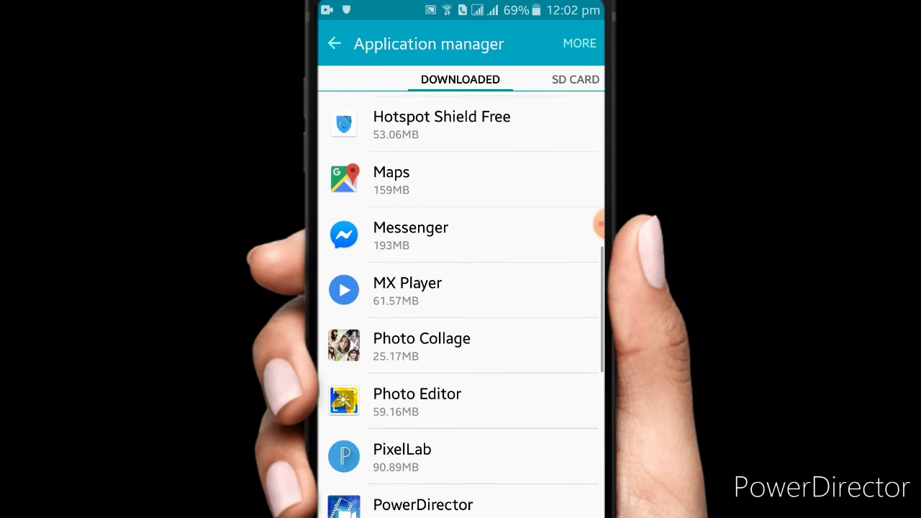
scroll(598, 225, "down", 1)
left_click(421, 327)
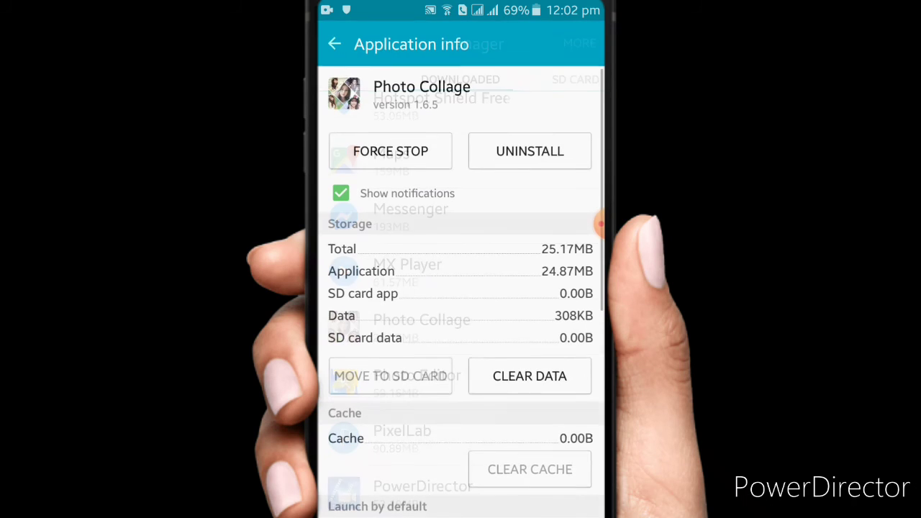
mouse_move(599, 225)
left_mouse_down()
mouse_move(509, 279)
mouse_move(539, 405)
mouse_move(584, 429)
left_mouse_up()
left_click(530, 376)
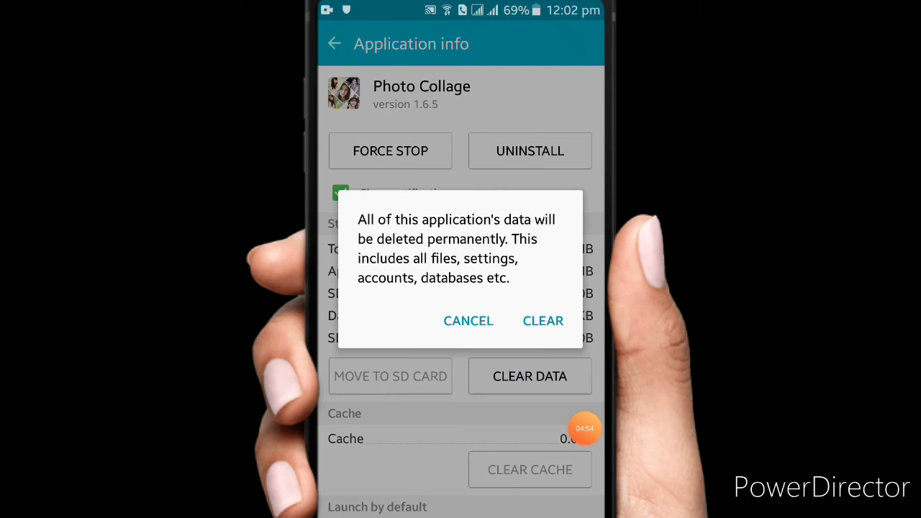
left_click(542, 320)
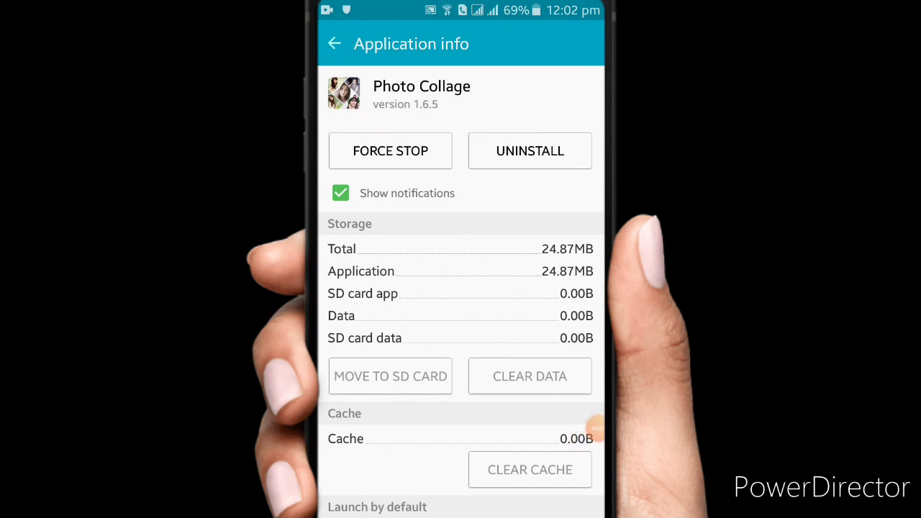
key("Escape")
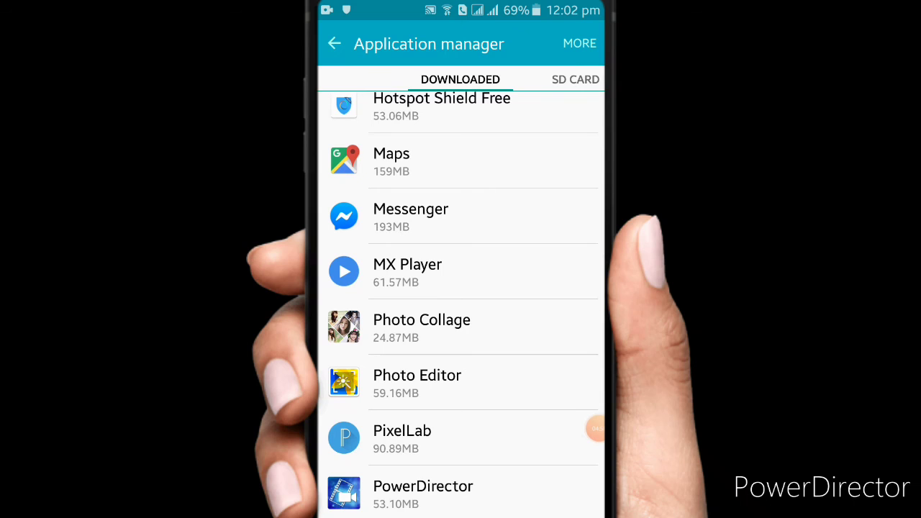
- Back out of Application manager and the Settings list to the home screen, checking the notification panel
key("Escape")
left_click_drag(461, 4, 461, 323)
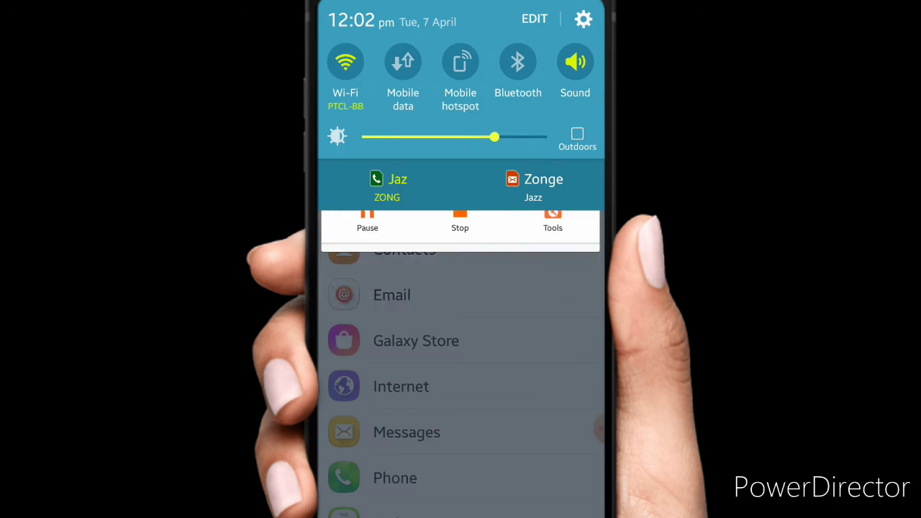
key("Escape")
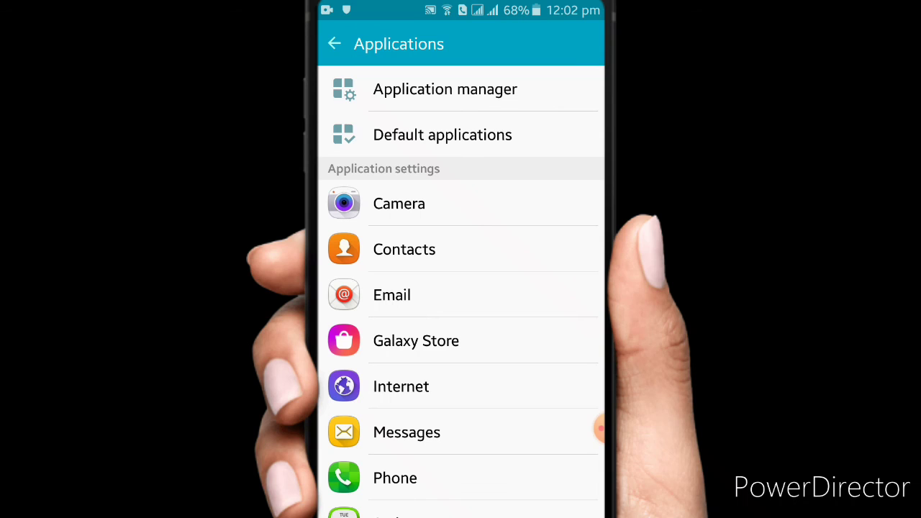
key("Escape")
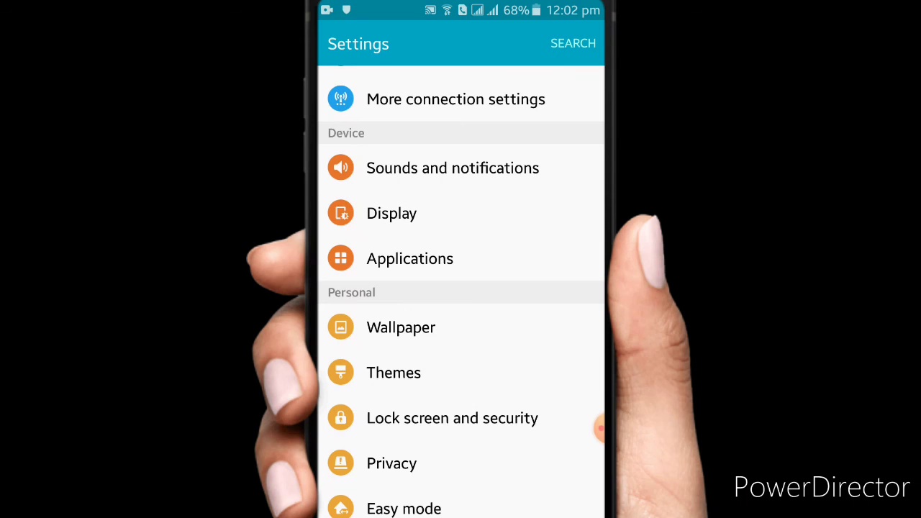
scroll(461, 288, "up", 10)
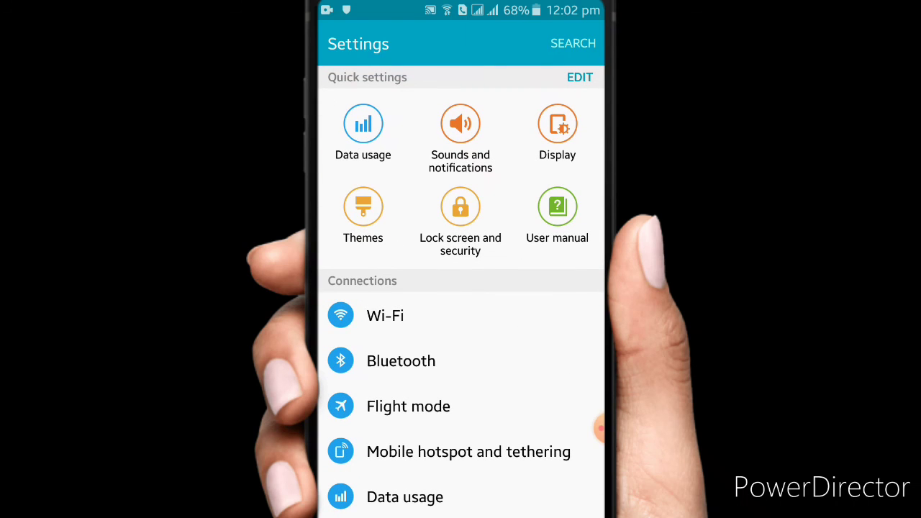
key("Escape")
key("Escape")
left_click_drag(460, 4, 460, 43)
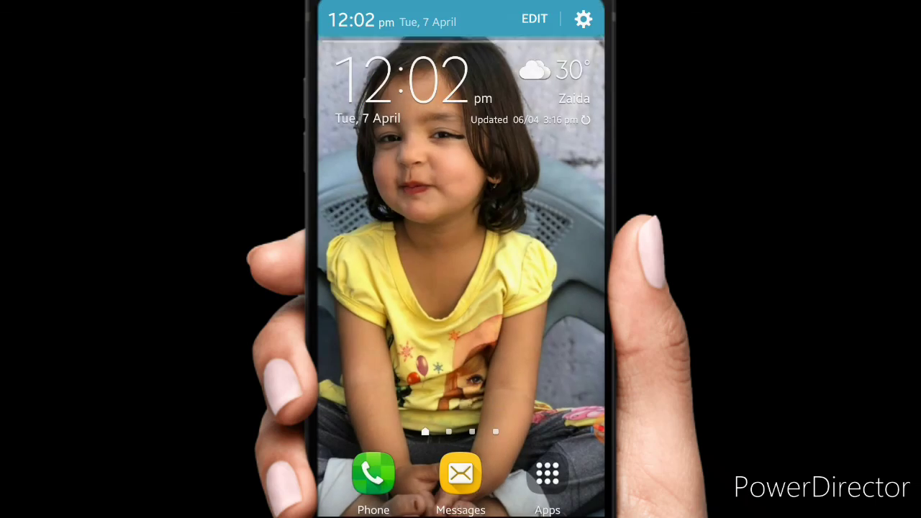